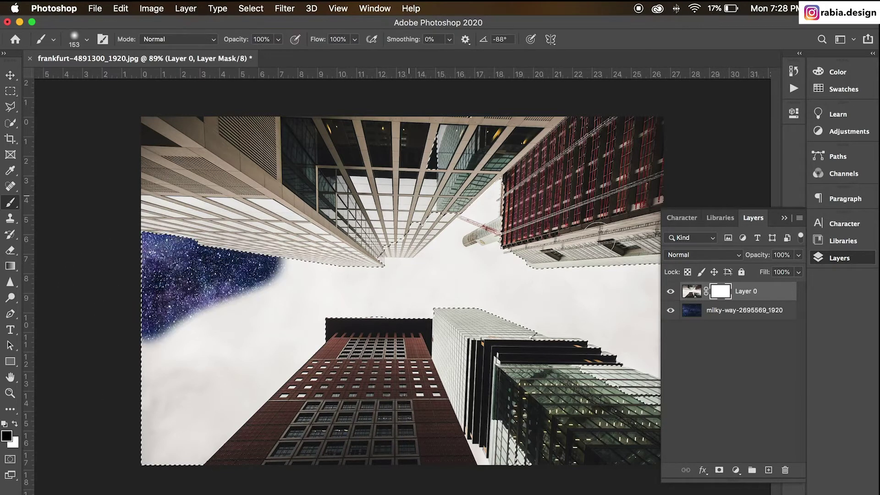
Brush black onto Layer 0's mask inside the sky selection to reveal the starry layer beneath.
mouse_move(59, 255)
left_mouse_down()
mouse_move(177, 349)
mouse_move(755, 95)
mouse_move(285, 298)
mouse_move(776, 321)
mouse_move(520, 450)
mouse_move(198, 477)
left_mouse_up()
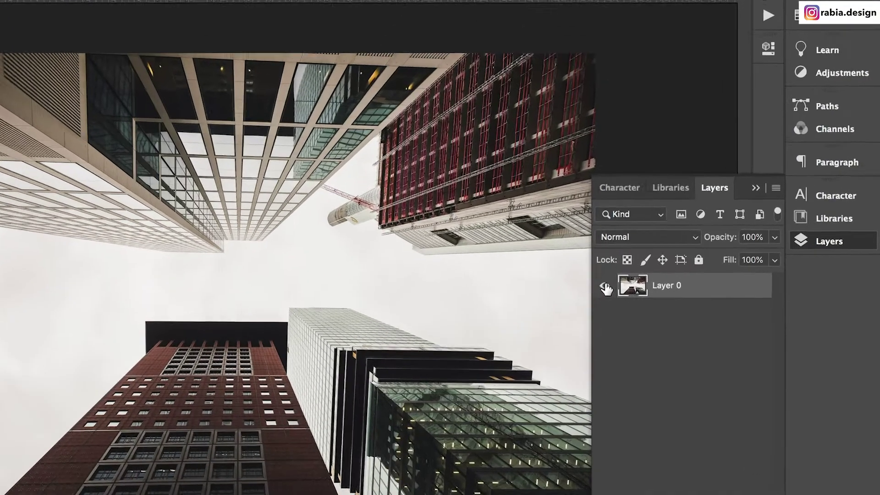
Hide Layer 0 and show it again to check what lies beneath it.
left_click(604, 286)
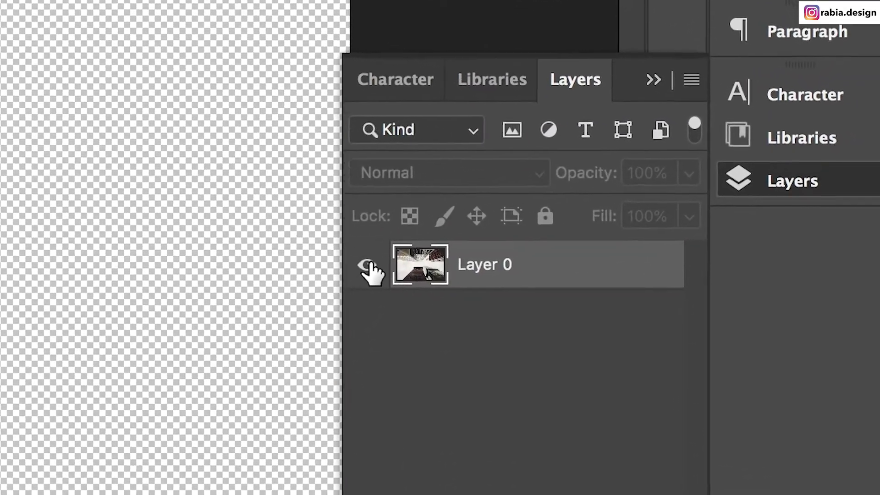
left_click(498, 276)
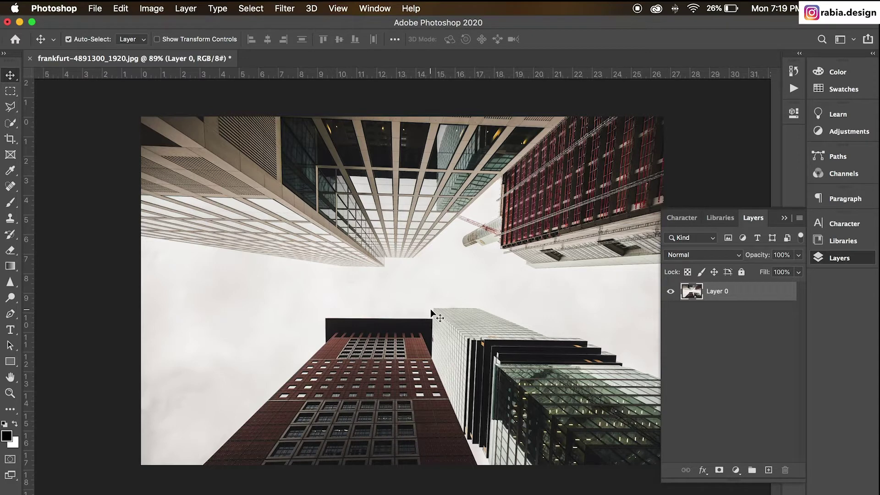
left_click(671, 292)
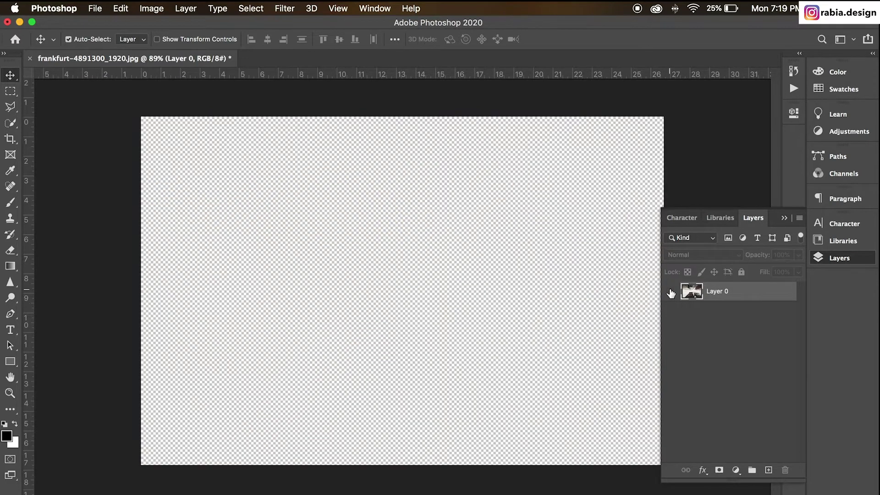
left_click(671, 292)
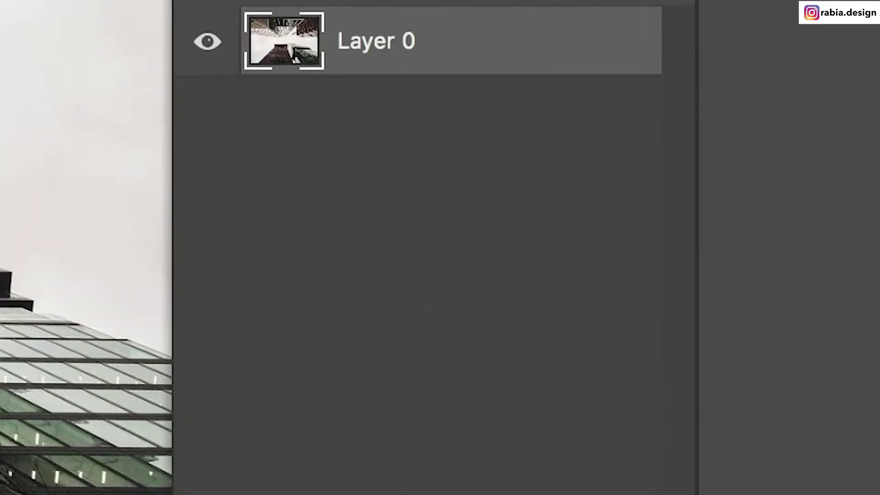
Add a layer mask to Layer 0 and make the mask, rather than the image, the active target.
left_click(395, 262)
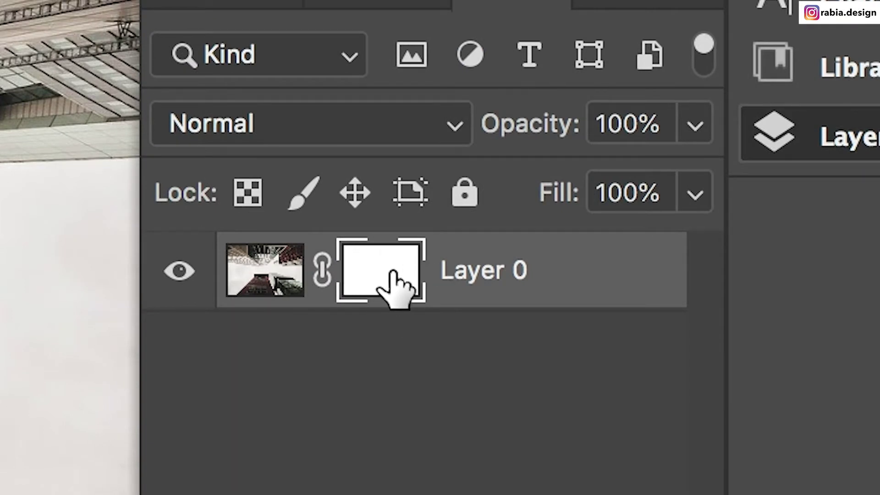
left_click(270, 274)
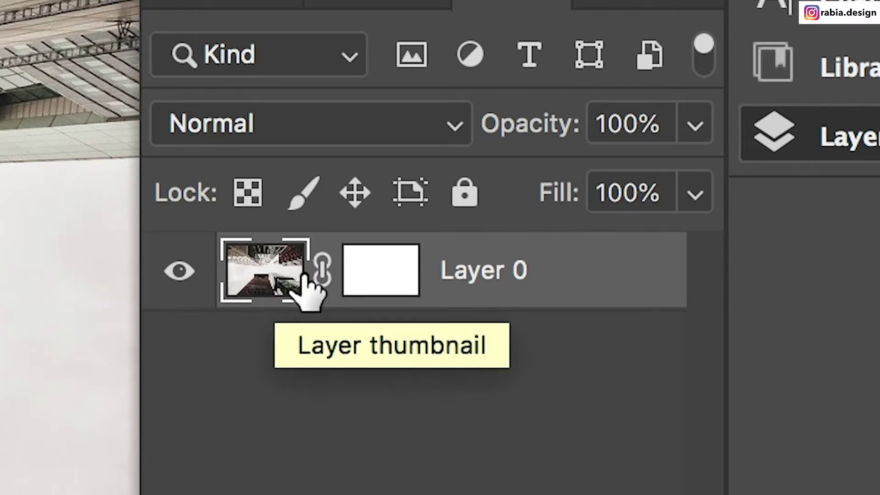
left_click(385, 273)
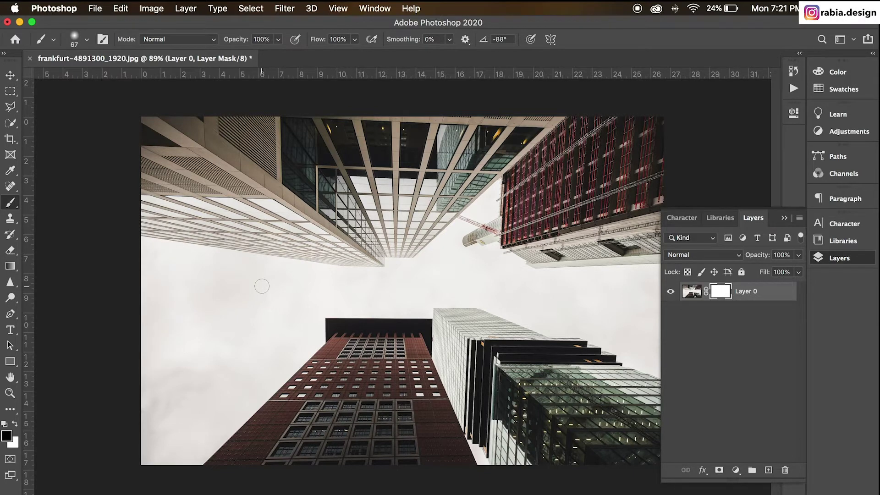
Try to paint on Layer 0's mask with a bright red foreground colour, brushing several strokes across the sky and lower buildings.
left_click(11, 433)
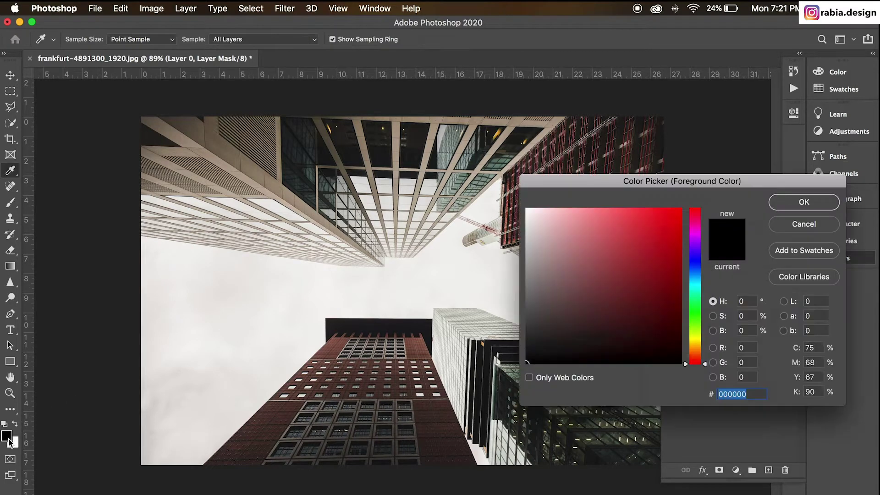
left_click(653, 216)
left_click(803, 202)
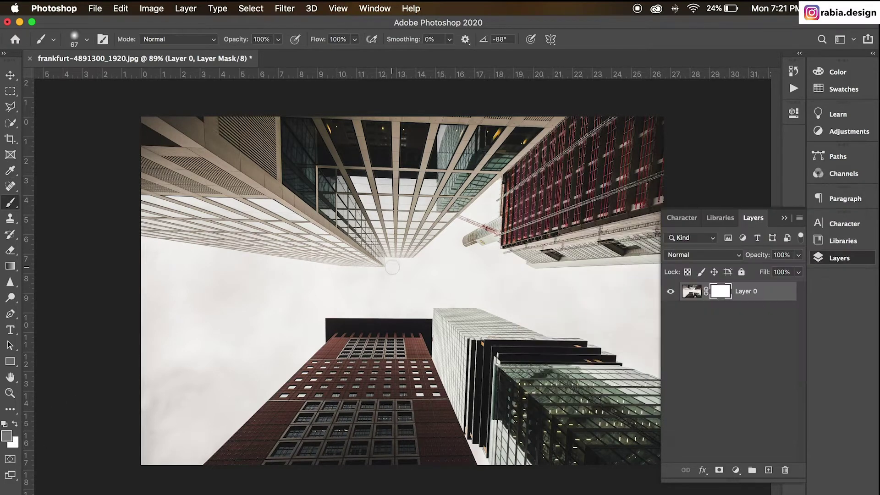
mouse_move(392, 267)
left_mouse_down()
mouse_move(503, 254)
mouse_move(534, 290)
left_mouse_up()
left_click_drag(257, 330, 471, 302)
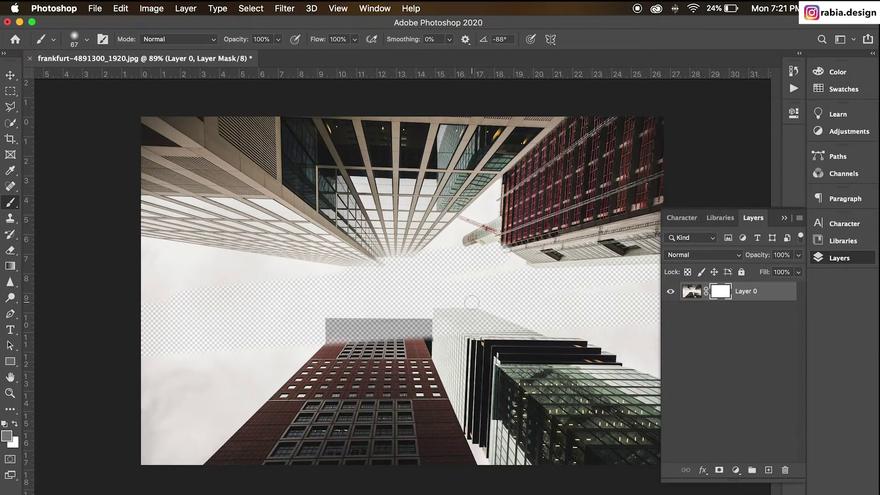
left_click_drag(534, 352, 297, 375)
mouse_move(197, 448)
left_mouse_down()
mouse_move(427, 380)
mouse_move(349, 413)
mouse_move(534, 420)
left_mouse_up()
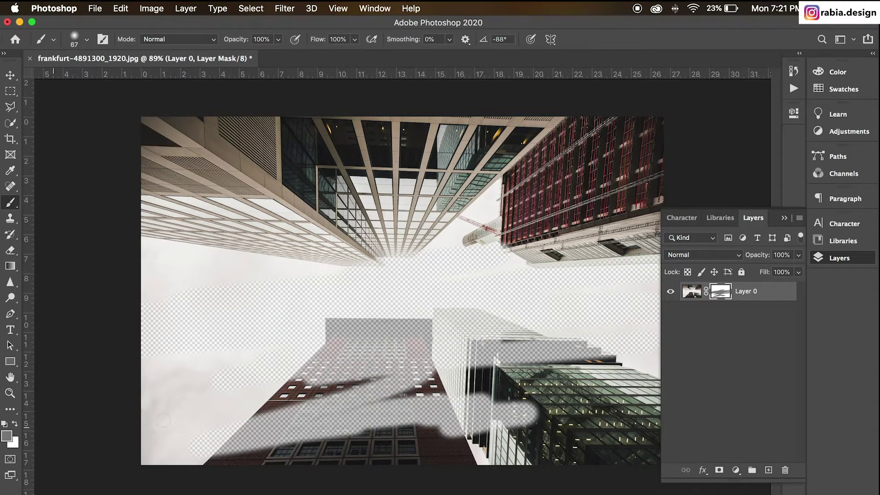
Undo the coloured brush strokes on Layer 0's mask.
key("super+z")
key("super+z")
key("super+z")
key("super+z")
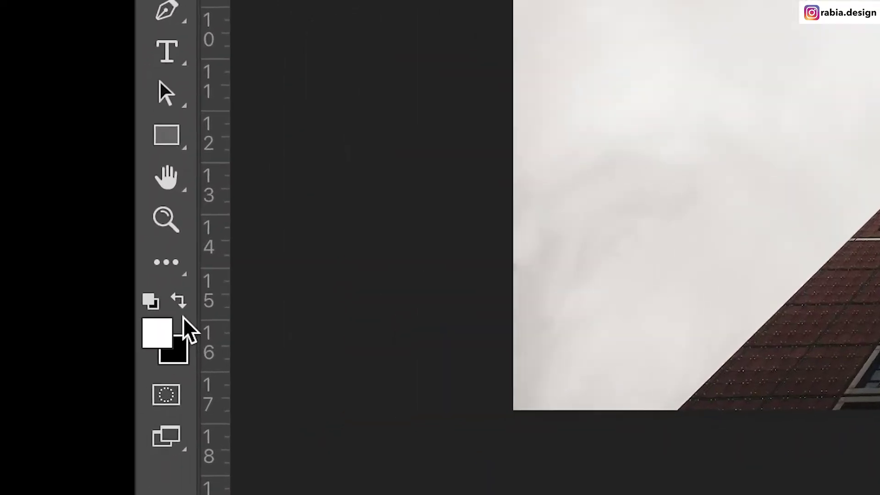
Set the foreground to black and paint over most of the buildings on Layer 0's mask with a 153 px soft brush to hide them.
key("x")
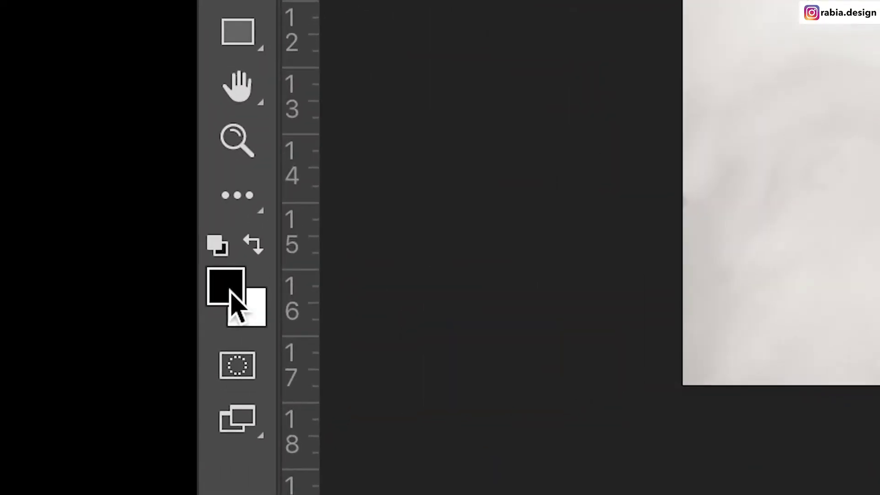
mouse_move(206, 390)
left_mouse_down()
mouse_move(447, 360)
mouse_move(550, 378)
mouse_move(530, 324)
mouse_move(257, 458)
mouse_move(252, 408)
mouse_move(191, 376)
mouse_move(511, 147)
mouse_move(323, 155)
mouse_move(353, 102)
mouse_move(128, 187)
mouse_move(133, 193)
left_mouse_up()
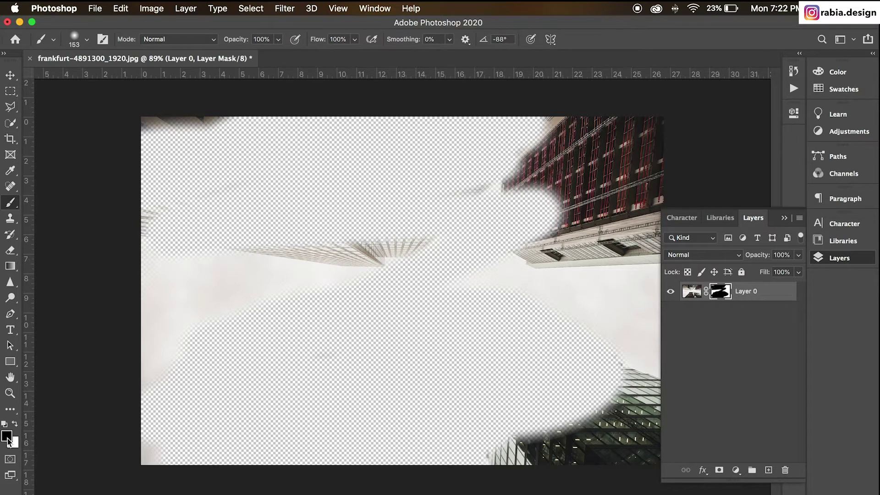
mouse_move(305, 261)
left_mouse_down()
mouse_move(638, 142)
mouse_move(653, 205)
mouse_move(589, 305)
left_mouse_up()
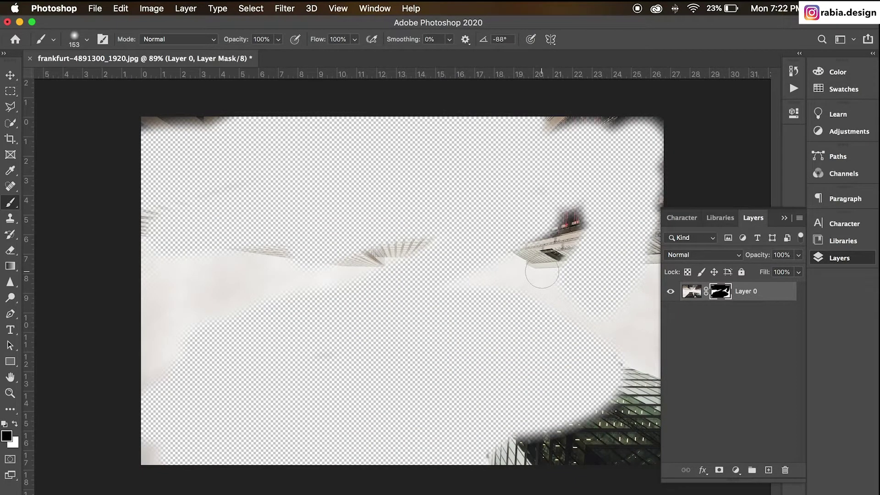
Switch the foreground to white and paint over the hidden areas of Layer 0's mask to bring back the whole photo.
left_click(15, 424)
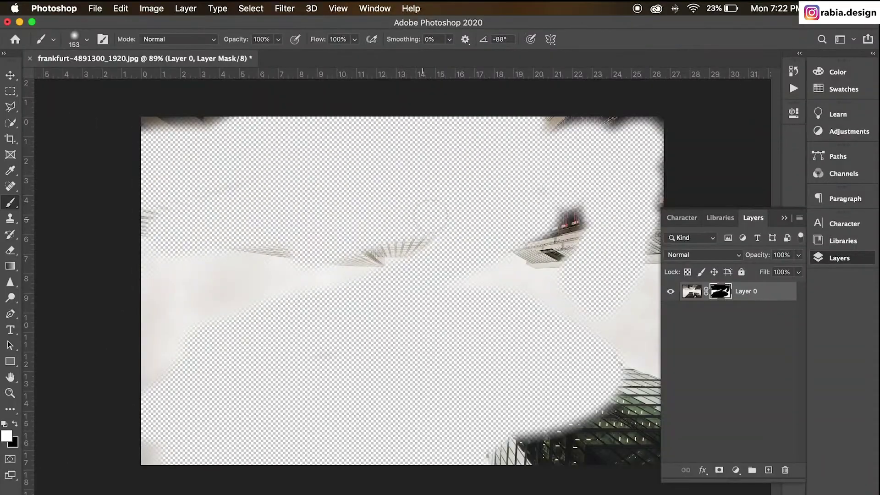
mouse_move(348, 238)
left_mouse_down()
mouse_move(513, 183)
mouse_move(497, 124)
mouse_move(256, 184)
mouse_move(193, 137)
mouse_move(321, 133)
mouse_move(400, 179)
mouse_move(295, 324)
mouse_move(545, 211)
mouse_move(673, 187)
mouse_move(699, 79)
mouse_move(596, 389)
mouse_move(350, 487)
mouse_move(186, 376)
mouse_move(252, 433)
mouse_move(380, 402)
left_mouse_up()
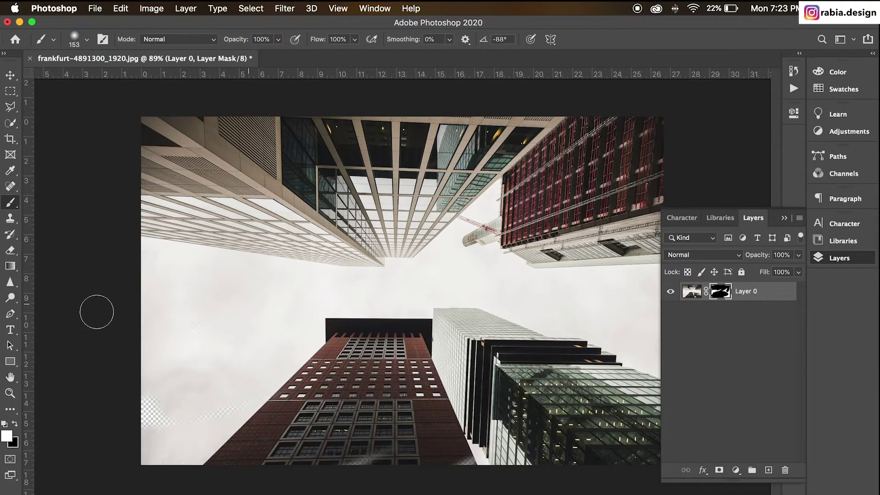
mouse_move(231, 437)
left_mouse_down()
mouse_move(418, 481)
mouse_move(521, 458)
left_mouse_up()
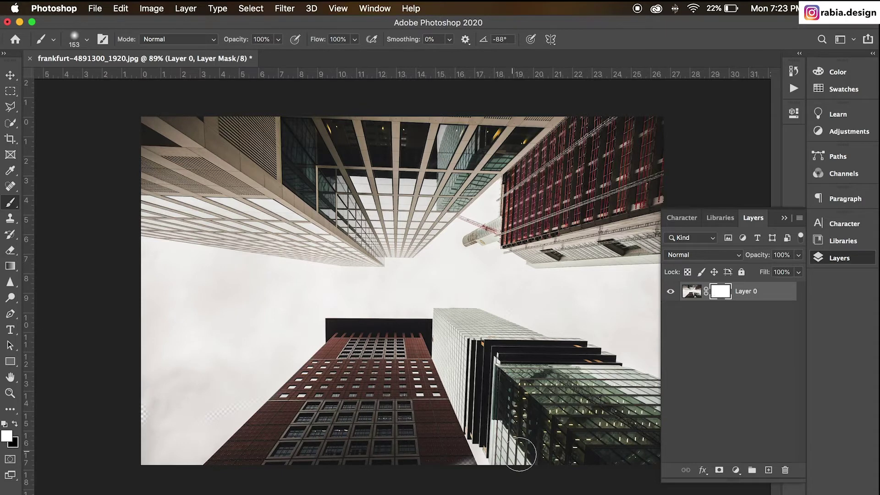
key("x")
key("x")
key("x")
key("x")
left_click(670, 291)
key("super+z")
Make black the foreground colour and paint out the upper central buildings on Layer 0's mask.
left_click(15, 422)
left_click(365, 225)
mouse_move(281, 187)
left_mouse_down()
mouse_move(440, 138)
mouse_move(541, 207)
mouse_move(403, 270)
left_mouse_up()
Restore the upper central buildings by painting white over the hidden area of the mask.
key("x")
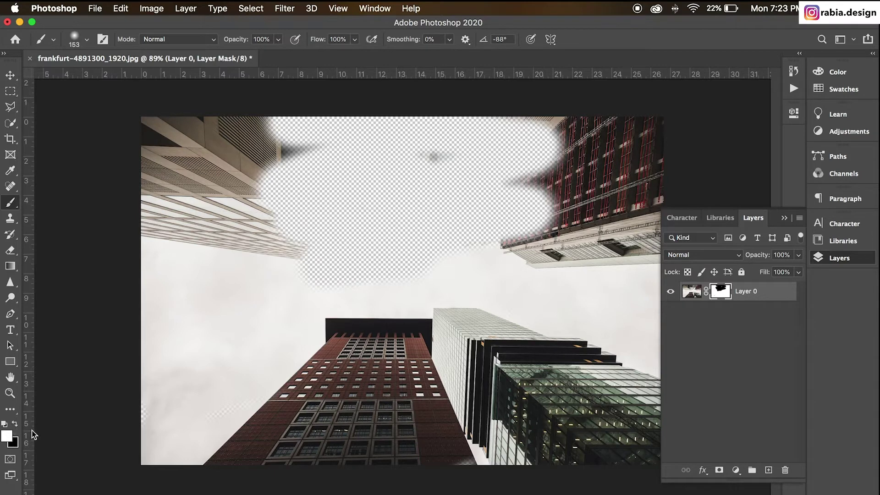
mouse_move(371, 207)
left_mouse_down()
mouse_move(376, 193)
mouse_move(413, 248)
mouse_move(541, 160)
mouse_move(506, 120)
mouse_move(463, 145)
mouse_move(568, 153)
mouse_move(501, 202)
left_mouse_up()
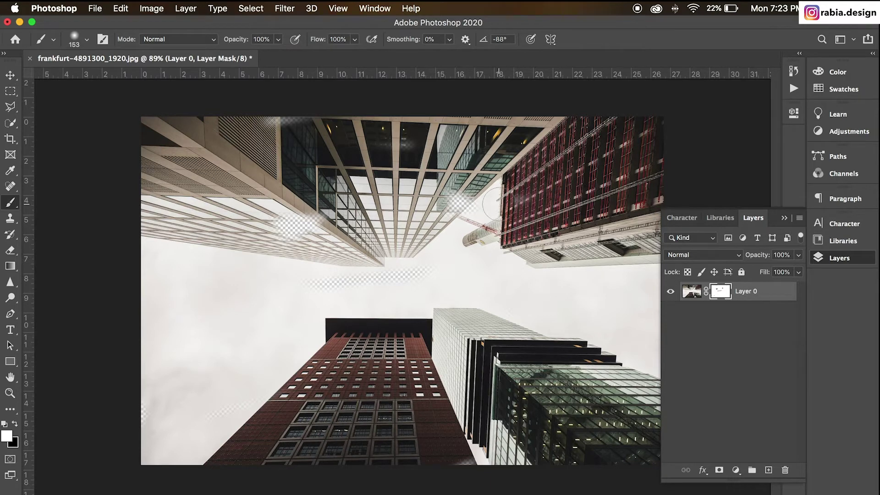
mouse_move(499, 205)
left_mouse_down()
mouse_move(295, 224)
mouse_move(297, 137)
left_mouse_up()
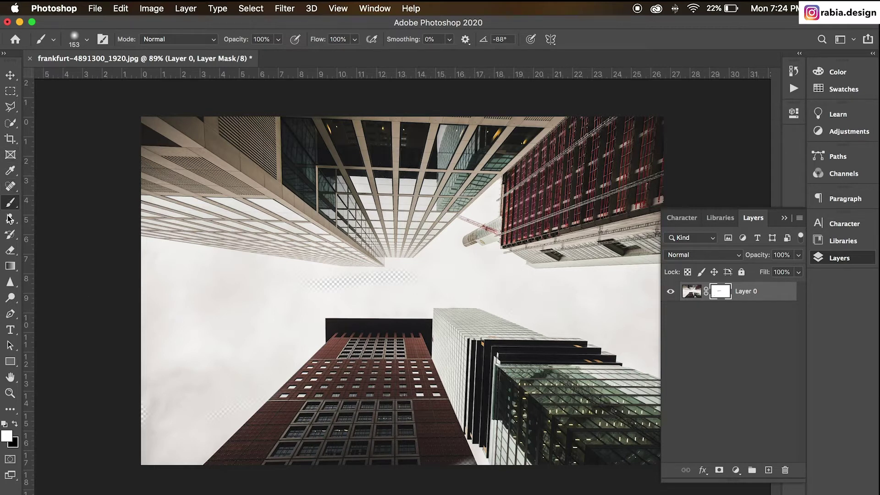
Erase across the upper buildings on Layer 0's mask with a 95 px Eraser to hide them.
left_click(10, 250)
mouse_move(225, 249)
left_mouse_down()
mouse_move(147, 206)
mouse_move(364, 144)
left_mouse_up()
mouse_move(220, 142)
left_mouse_down()
mouse_move(238, 165)
mouse_move(482, 248)
mouse_move(435, 138)
mouse_move(504, 268)
mouse_move(632, 215)
mouse_move(440, 292)
mouse_move(303, 274)
left_mouse_up()
mouse_move(206, 183)
left_mouse_down()
mouse_move(390, 146)
mouse_move(527, 138)
mouse_move(639, 218)
left_mouse_up()
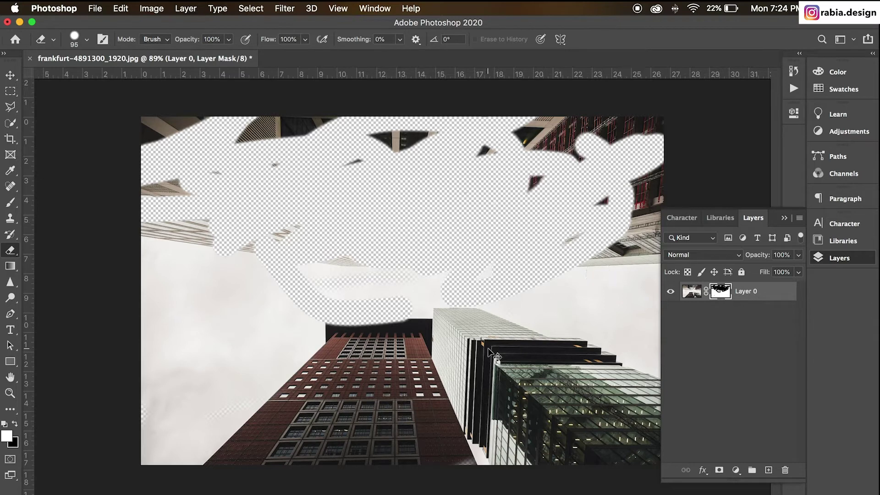
Undo all the Eraser strokes on Layer 0's mask.
key("super+z")
key("super+z")
key("super+z")
key("super+z")
key("super+z")
key("super+z")
key("super+z")
key("super+z")
key("super+shift+z")
key("super+shift+z")
key("super+shift+z")
key("super+z")
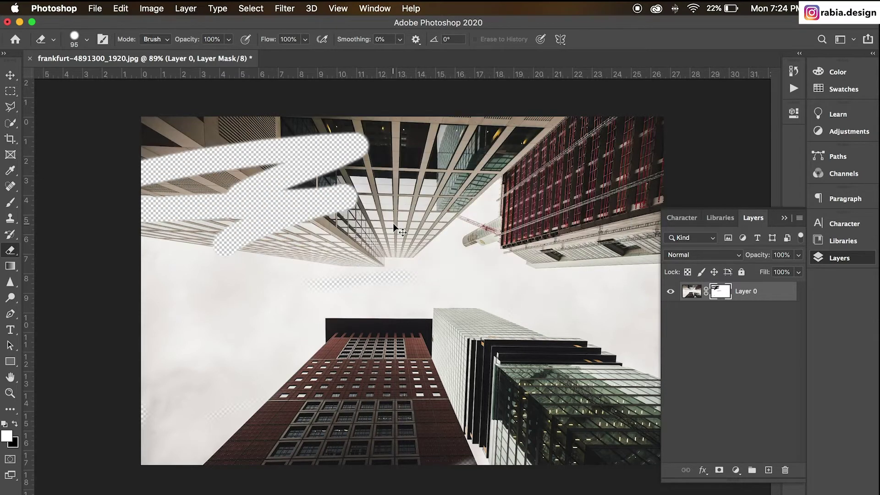
key("super+z")
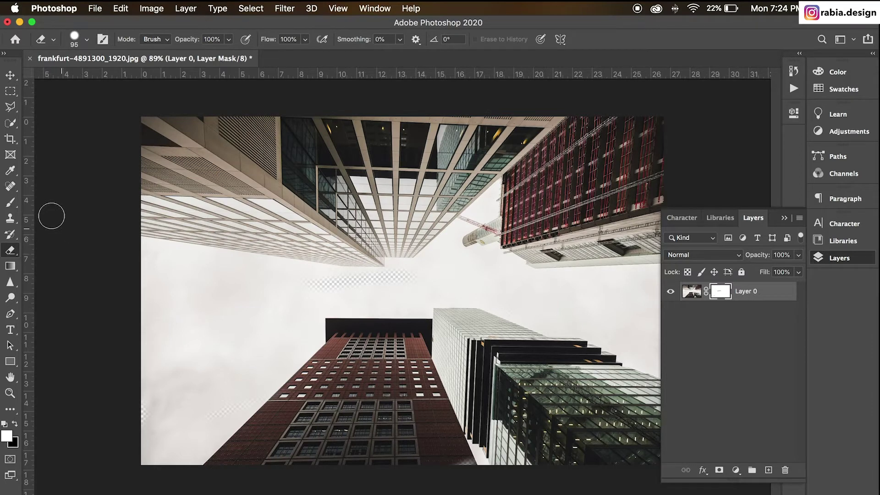
Return to the Brush with a black foreground and hide part of the upper-left building on the mask.
left_click(10, 202)
key("x")
mouse_move(289, 162)
left_mouse_down()
mouse_move(319, 158)
mouse_move(211, 211)
mouse_move(376, 271)
left_mouse_up()
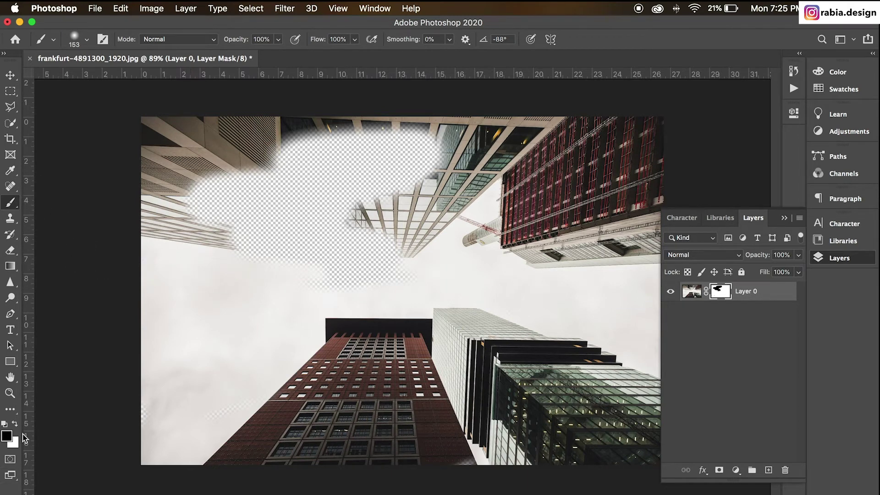
Paint white over part of the hidden upper-left building on the mask, and undo the last stroke.
mouse_move(294, 236)
left_mouse_down()
mouse_move(371, 230)
mouse_move(308, 276)
left_mouse_up()
mouse_move(243, 197)
left_mouse_down()
mouse_move(402, 147)
mouse_move(379, 255)
left_mouse_up()
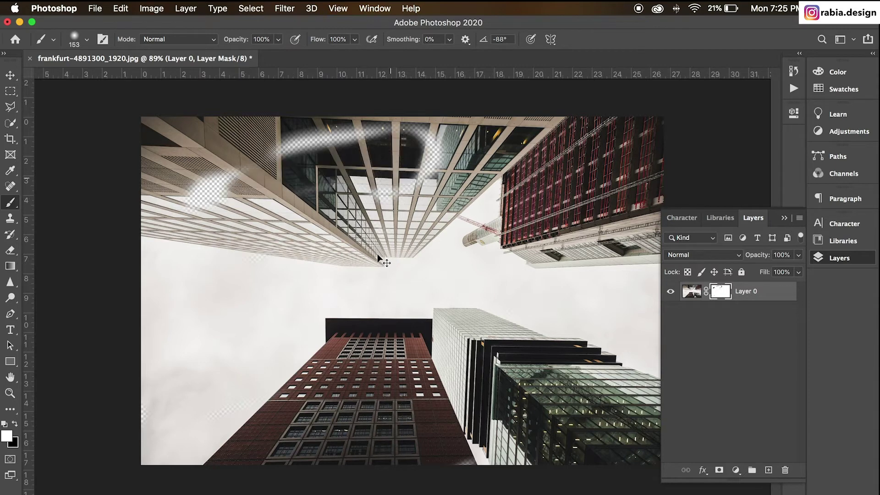
key("super+z")
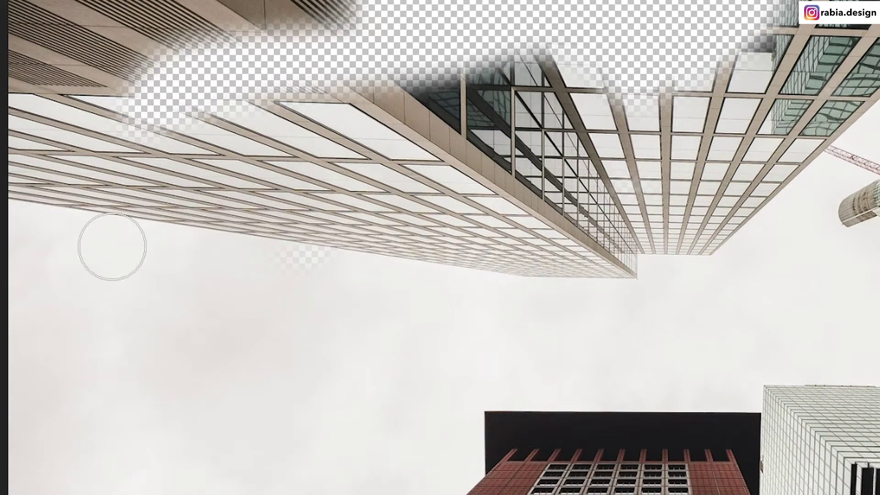
Try masking along the lower edge of the upper-left building with a hard-edged black brush, and undo it.
mouse_move(108, 182)
left_mouse_down()
mouse_move(22, 165)
mouse_move(570, 285)
mouse_move(472, 355)
left_mouse_up()
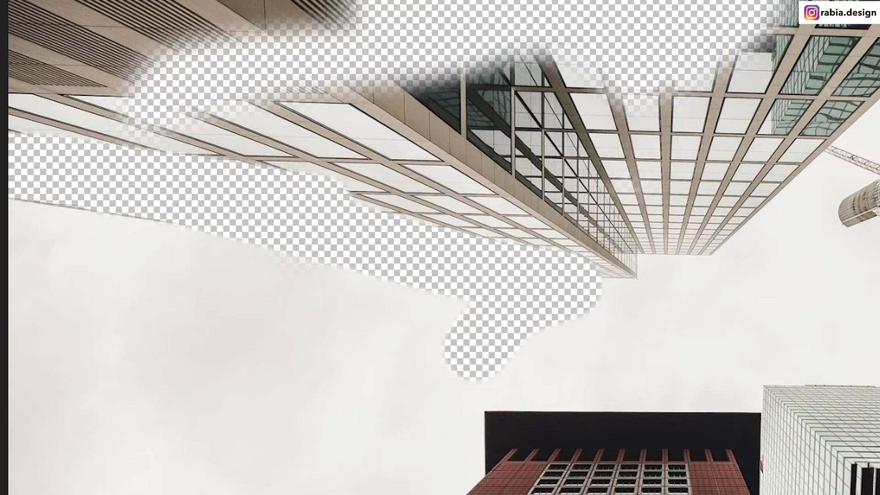
key("ctrl+z")
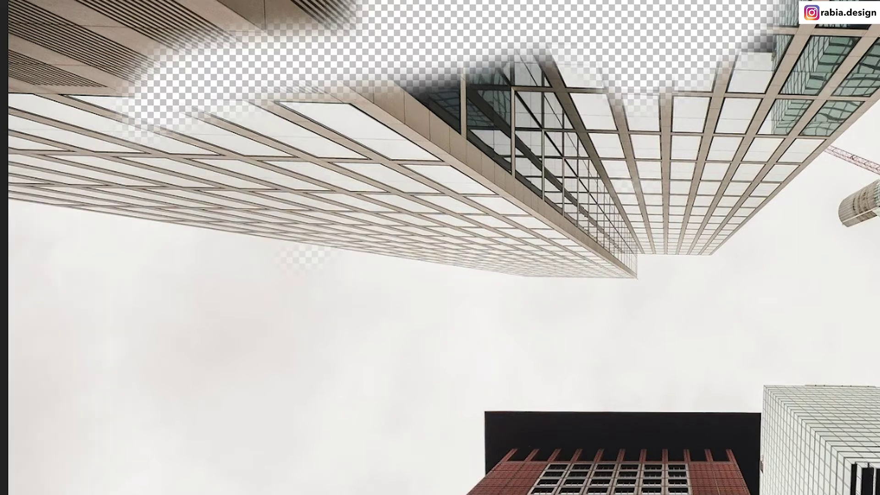
key("ctrl+z")
Mask the same building edge with a soft black brush, and paint the hidden areas back in with white.
left_click_drag(27, 183, 585, 293)
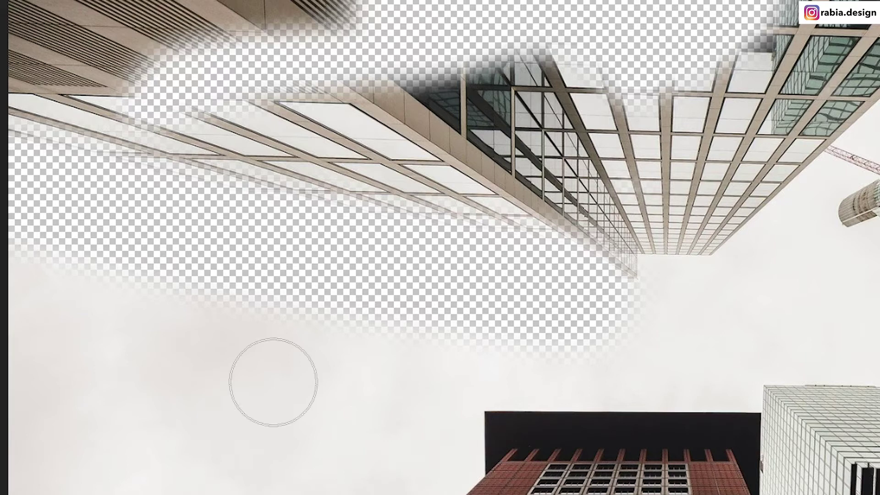
mouse_move(592, 280)
left_mouse_down()
mouse_move(458, 289)
mouse_move(390, 259)
mouse_move(205, 253)
mouse_move(93, 190)
mouse_move(7, 193)
left_mouse_up()
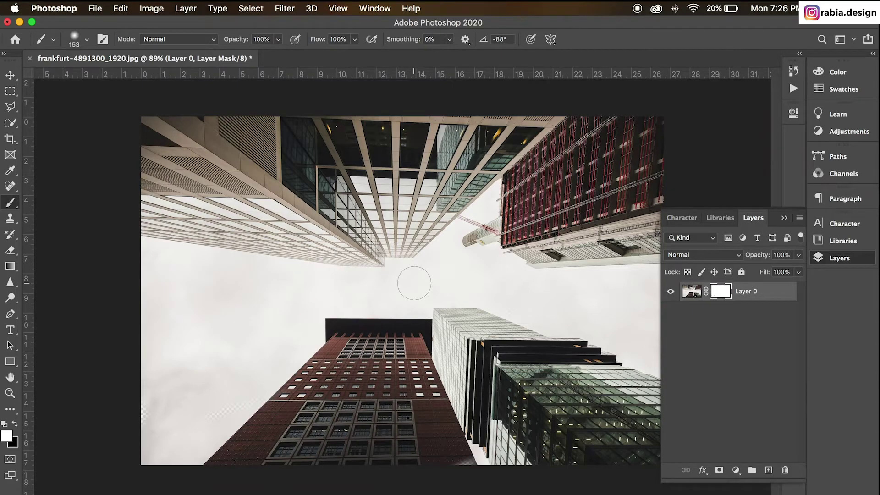
Place the milky-way-2695569_1920 image in the document, enlarge it to cover the whole canvas and centre it over the photo.
key("super+h")
left_click_drag(839, 108, 468, 216)
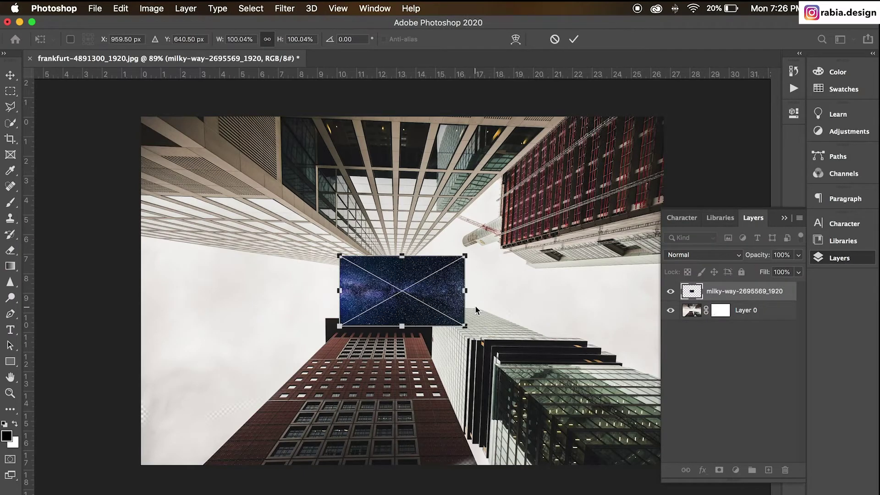
left_click_drag(460, 288, 847, 290)
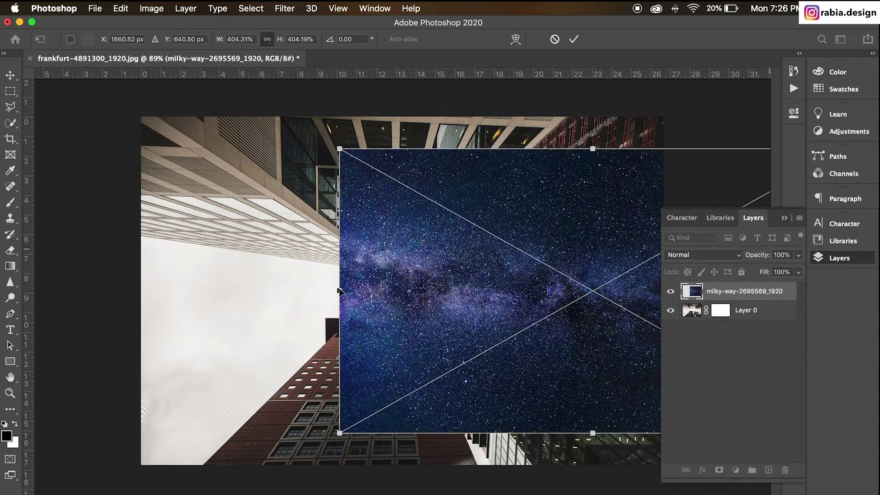
left_click_drag(339, 291, 60, 290)
left_click_drag(431, 257, 368, 262)
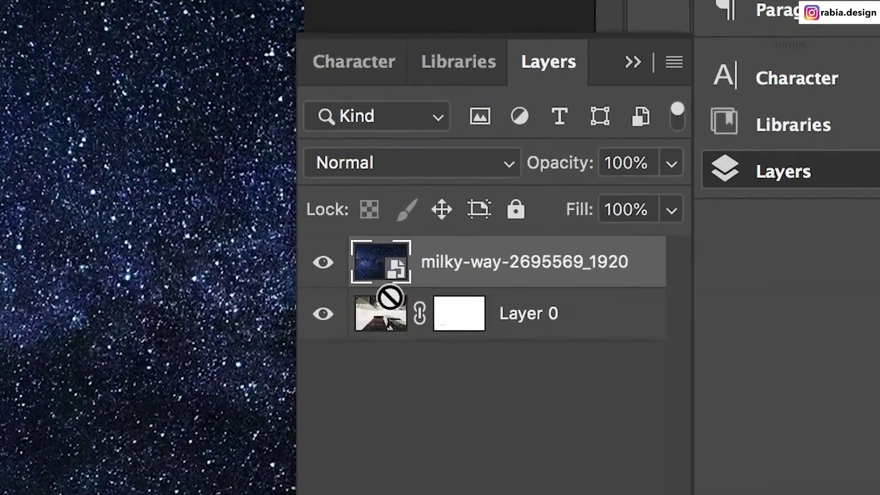
Commit the placed milky-way-2695569_1920 image, move its layer below Layer 0 and rasterize it.
key("Return")
left_click_drag(714, 297, 713, 311)
left_click_drag(370, 316, 372, 344)
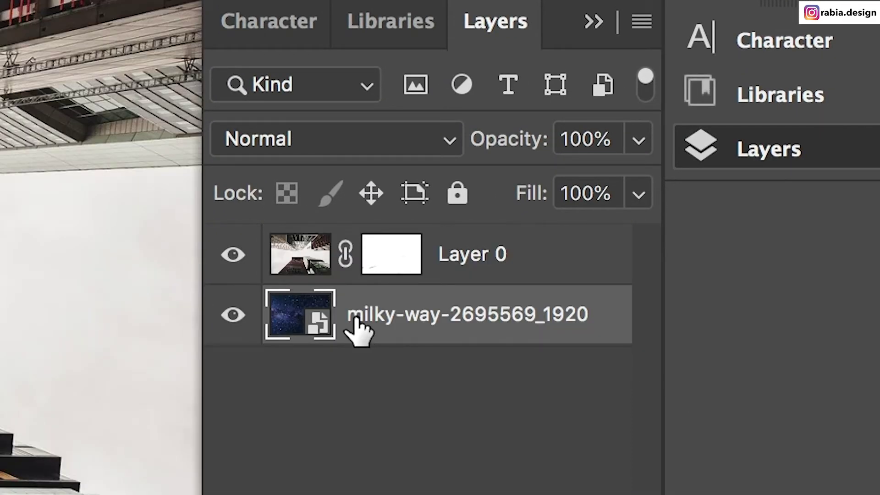
right_click(376, 314)
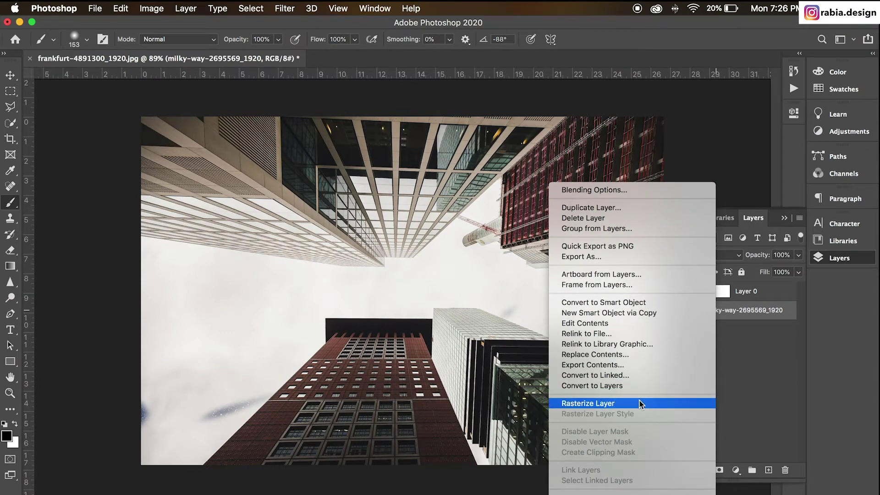
left_click(642, 403)
Brush black freehand over the left and central sky on Layer 0's mask, and paint the photo back in with white.
left_click(720, 293)
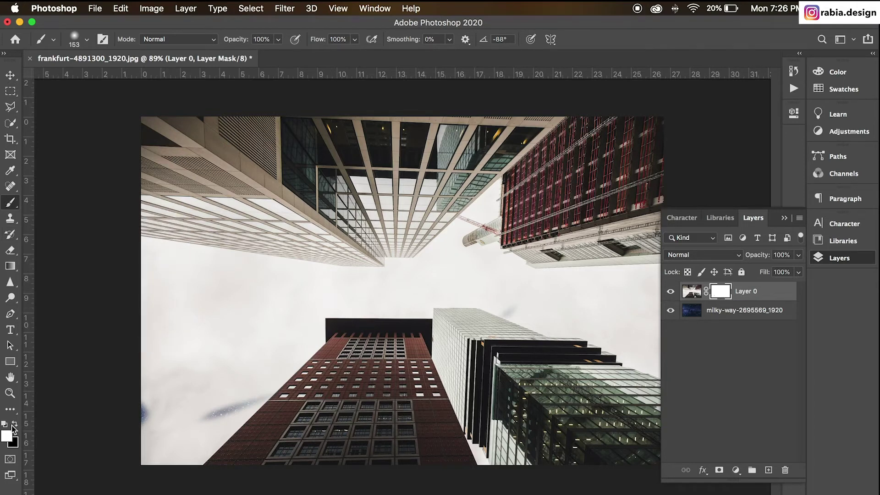
mouse_move(212, 318)
left_mouse_down()
mouse_move(152, 321)
mouse_move(129, 389)
mouse_move(171, 396)
mouse_move(165, 423)
mouse_move(197, 399)
left_mouse_up()
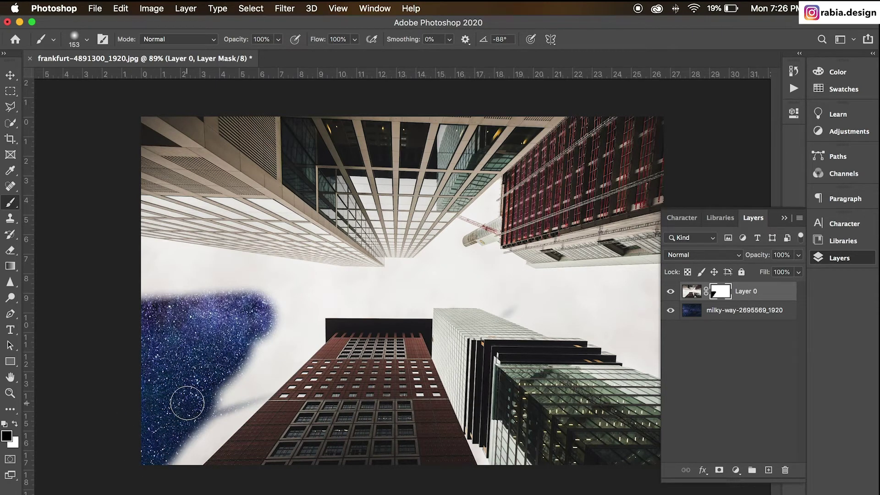
mouse_move(187, 403)
left_mouse_down()
mouse_move(191, 350)
mouse_move(247, 293)
mouse_move(129, 267)
mouse_move(316, 291)
mouse_move(424, 286)
mouse_move(318, 300)
mouse_move(263, 346)
mouse_move(270, 359)
mouse_move(199, 422)
mouse_move(235, 379)
mouse_move(220, 411)
mouse_move(171, 458)
mouse_move(289, 346)
mouse_move(298, 321)
mouse_move(166, 462)
mouse_move(69, 456)
left_mouse_up()
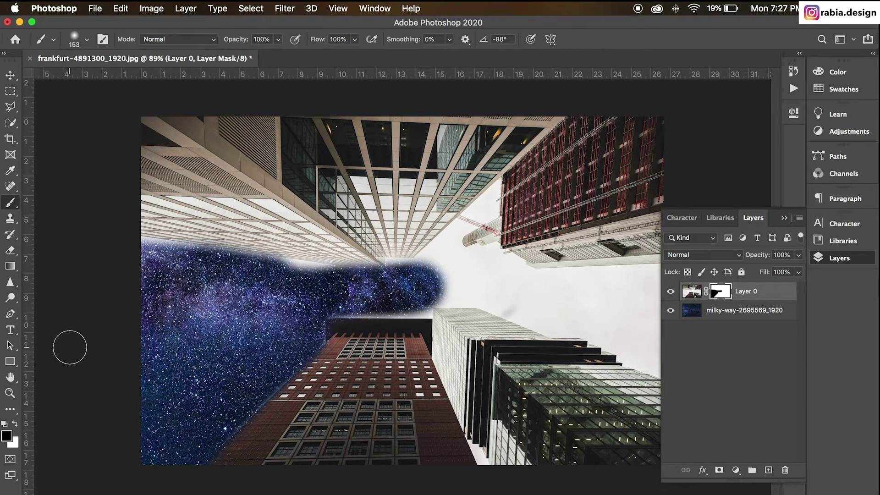
mouse_move(273, 285)
left_mouse_down()
mouse_move(334, 304)
mouse_move(192, 298)
mouse_move(155, 254)
left_mouse_up()
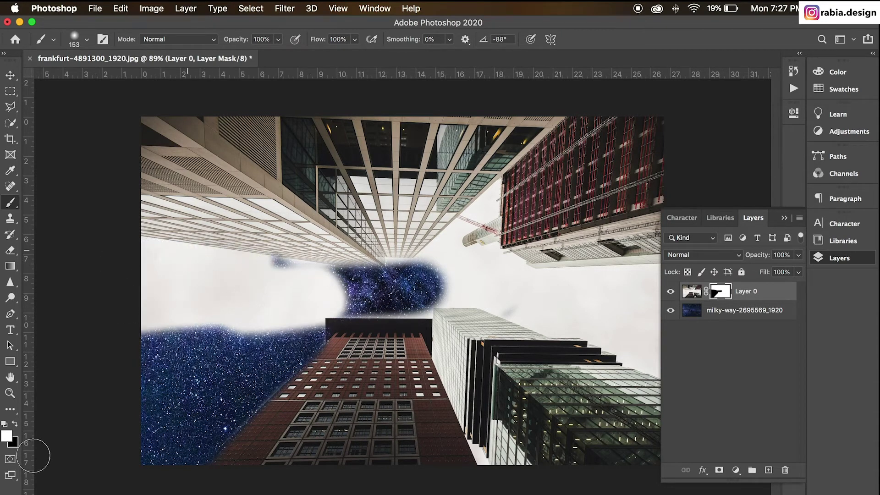
mouse_move(367, 276)
left_mouse_down()
mouse_move(413, 294)
mouse_move(358, 321)
mouse_move(206, 353)
mouse_move(256, 360)
mouse_move(255, 465)
mouse_move(275, 390)
mouse_move(213, 350)
mouse_move(130, 479)
left_mouse_up()
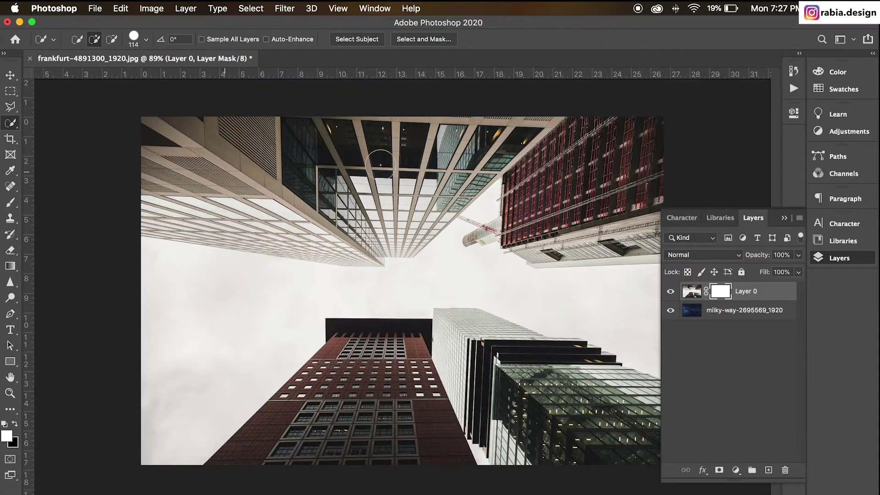
Select all the buildings with the Quick Selection tool and invert the selection to cover the sky.
mouse_move(380, 165)
left_mouse_down()
mouse_move(213, 176)
mouse_move(362, 232)
mouse_move(128, 212)
mouse_move(412, 151)
mouse_move(487, 146)
left_mouse_up()
mouse_move(546, 137)
left_mouse_down()
mouse_move(623, 165)
mouse_move(527, 243)
mouse_move(541, 252)
mouse_move(565, 245)
left_mouse_up()
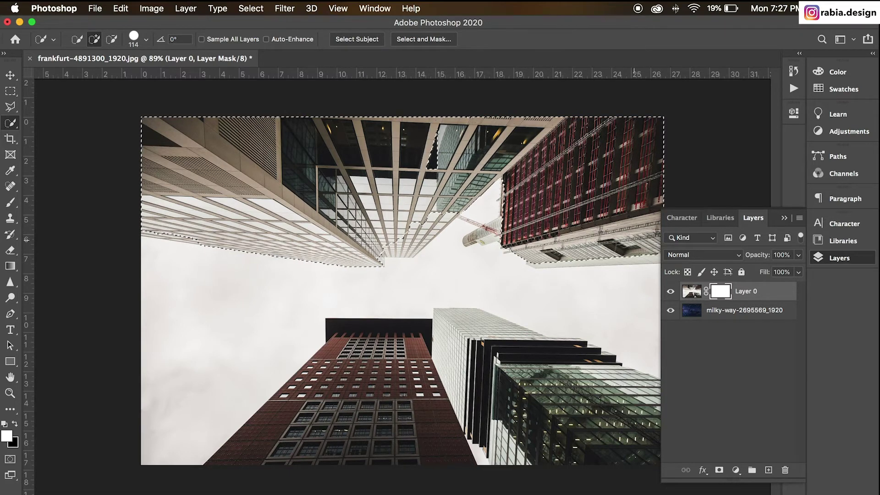
mouse_move(527, 339)
left_mouse_down()
mouse_move(579, 410)
mouse_move(499, 357)
mouse_move(388, 433)
mouse_move(289, 381)
mouse_move(366, 330)
mouse_move(285, 446)
left_mouse_up()
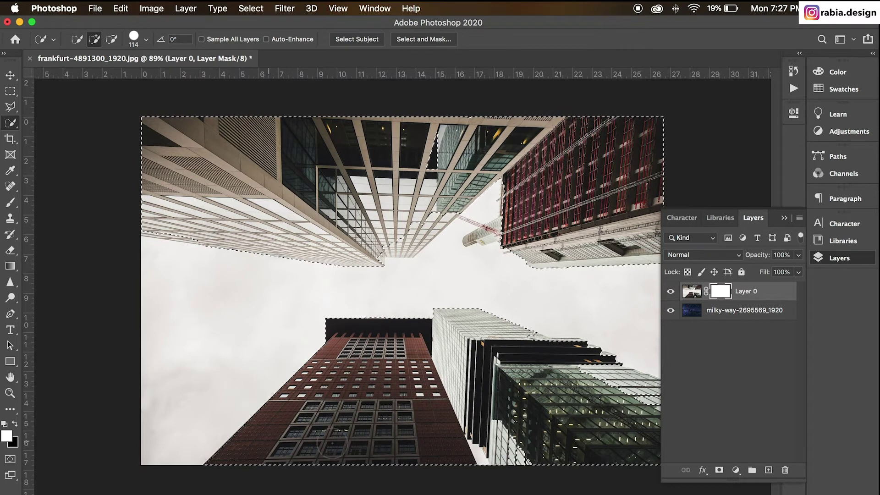
right_click(349, 404)
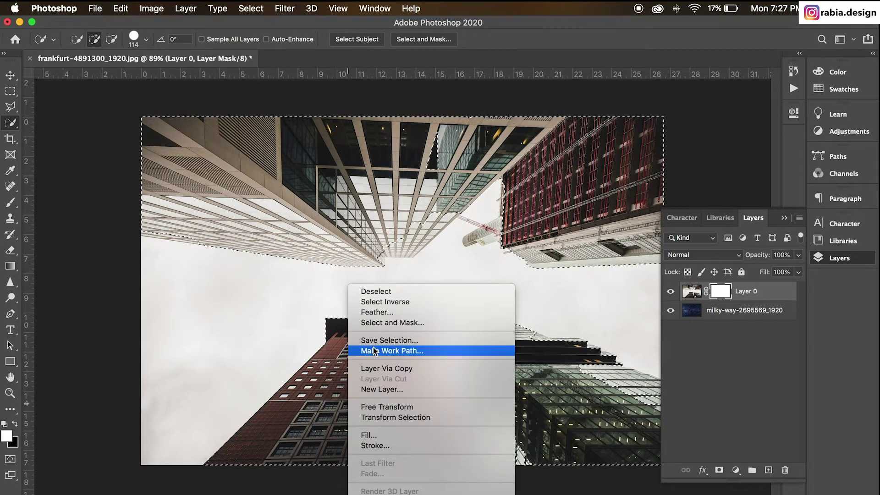
left_click(384, 303)
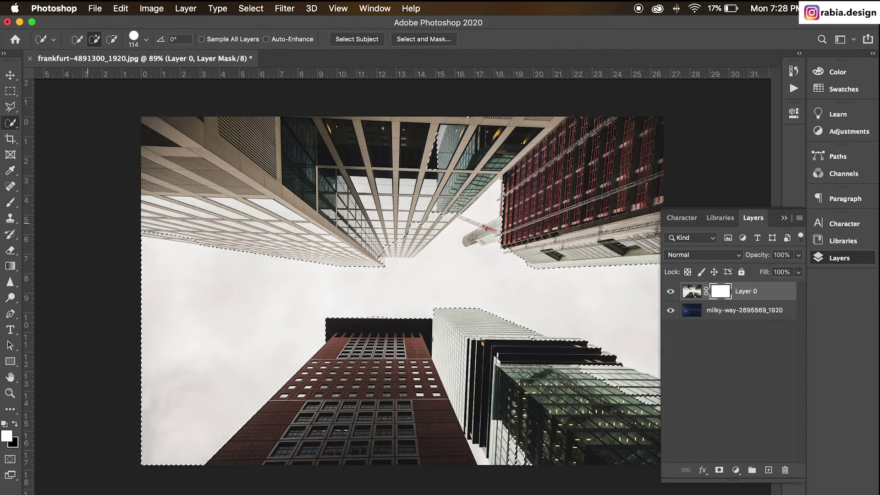
Paint the whole selected sky black on Layer 0's mask with the soft 153 px brush, and deselect.
left_click(10, 202)
key("x")
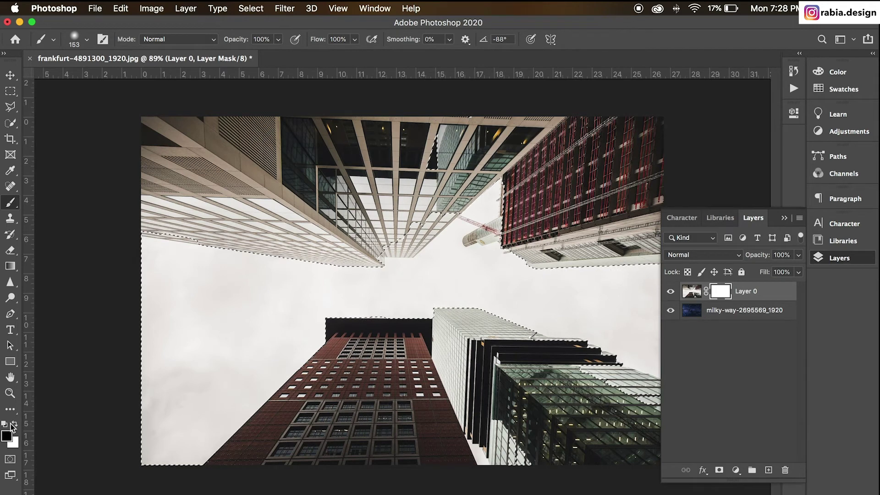
left_click_drag(157, 312, 238, 271)
mouse_move(165, 247)
left_mouse_down()
mouse_move(257, 275)
mouse_move(53, 478)
mouse_move(700, 162)
mouse_move(38, 314)
mouse_move(596, 298)
mouse_move(511, 449)
left_mouse_up()
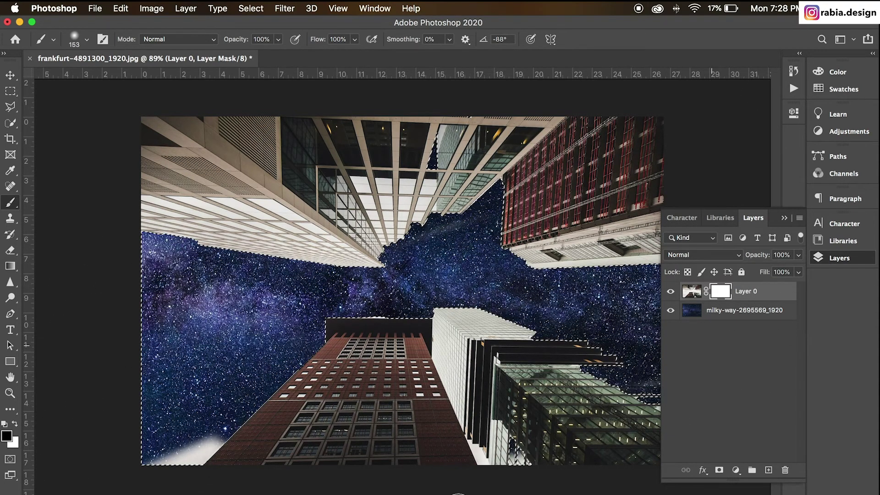
left_click_drag(220, 442, 147, 459)
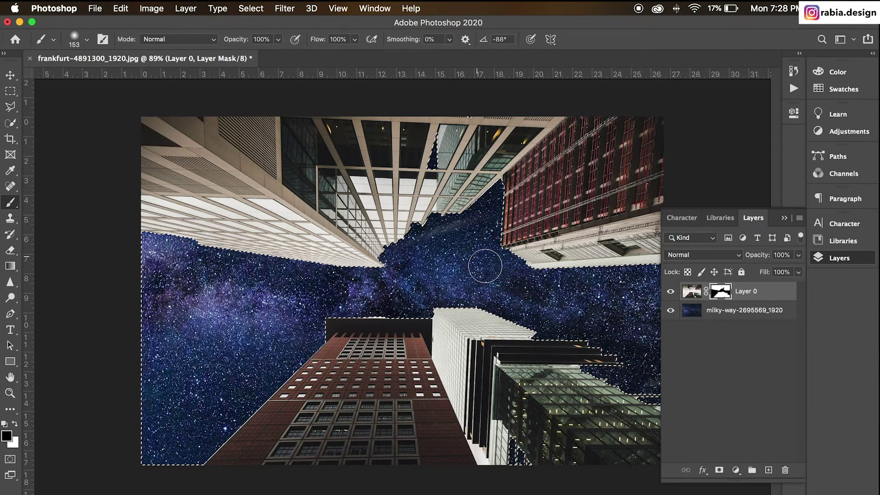
key("super+d")
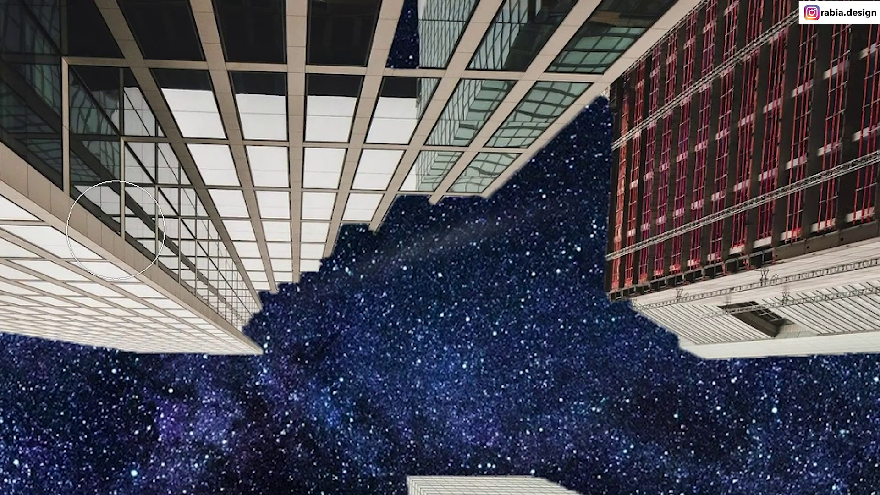
Paint white on the mask to bring back the missing parts of the upper central building's facade and jagged edge.
mouse_move(201, 259)
left_mouse_down()
mouse_move(275, 311)
mouse_move(435, 142)
mouse_move(448, 152)
left_mouse_up()
left_click_drag(365, 130, 573, 151)
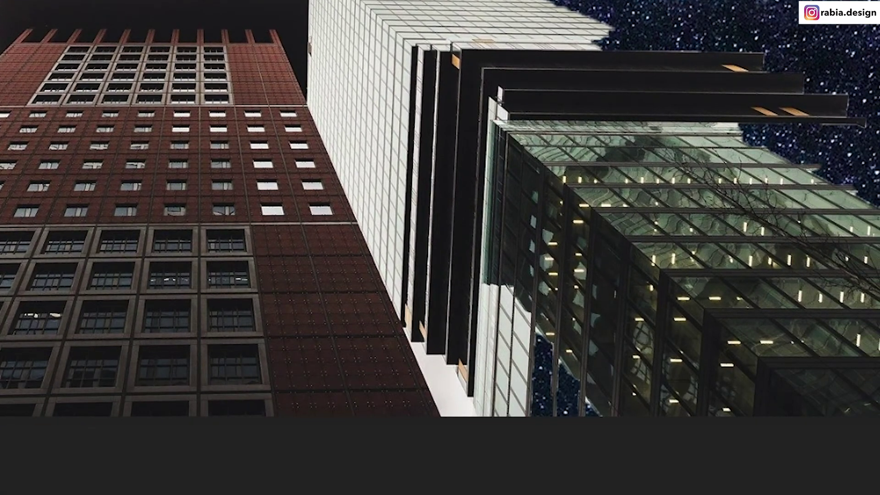
Select the leftover white sky gap between the red tower and the white tower, and mask it out with black.
right_click(426, 353)
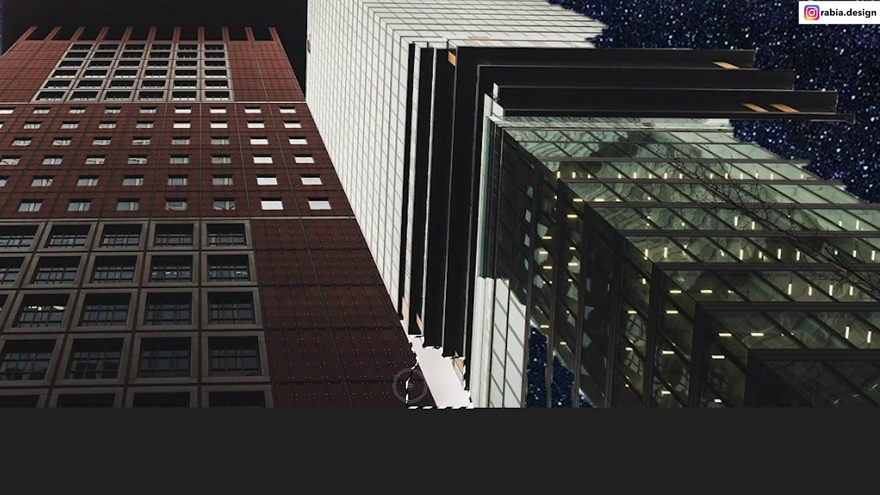
left_click_drag(411, 386, 426, 378)
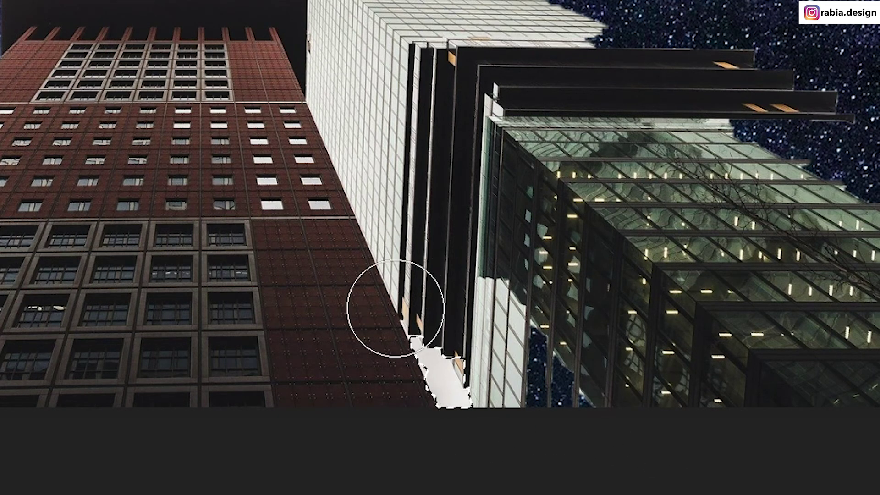
left_click_drag(421, 348, 497, 458)
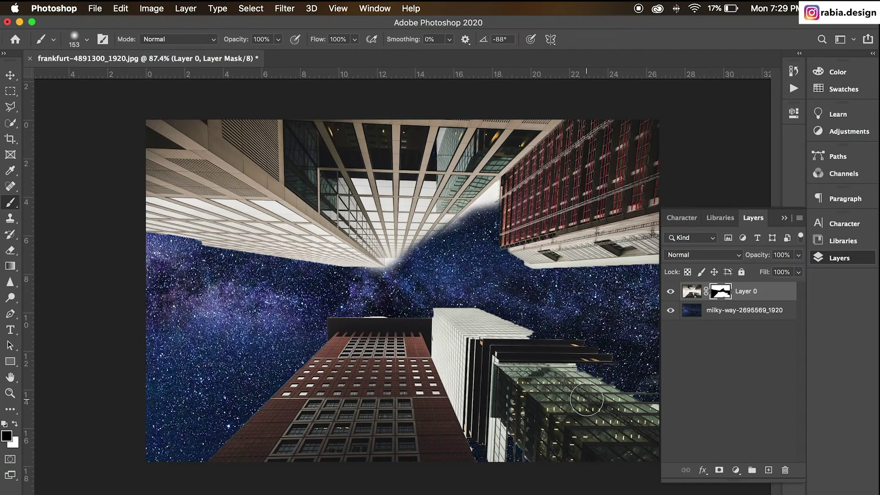
Reduce the brush to 20 px and mask the leftover white sky between the upper central building and the red scaffolded building.
key("c")
key("v")
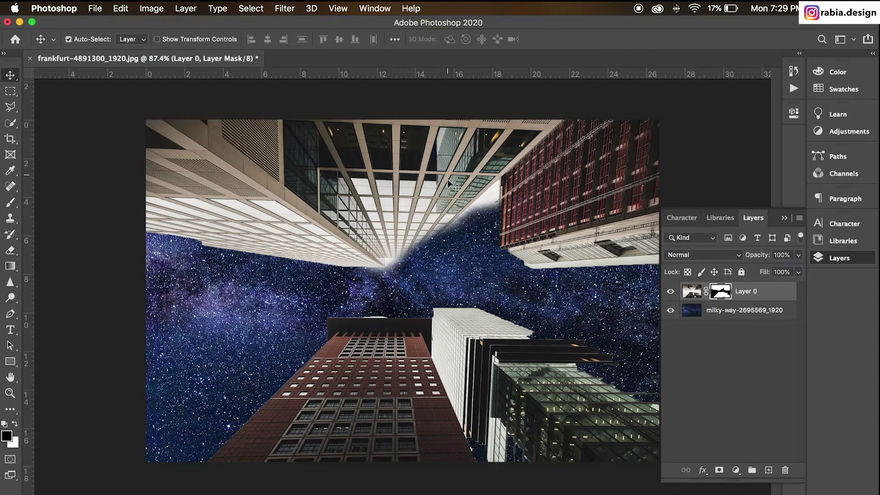
key("z")
left_click_drag(593, 155, 614, 147)
key("v")
left_click(21, 202)
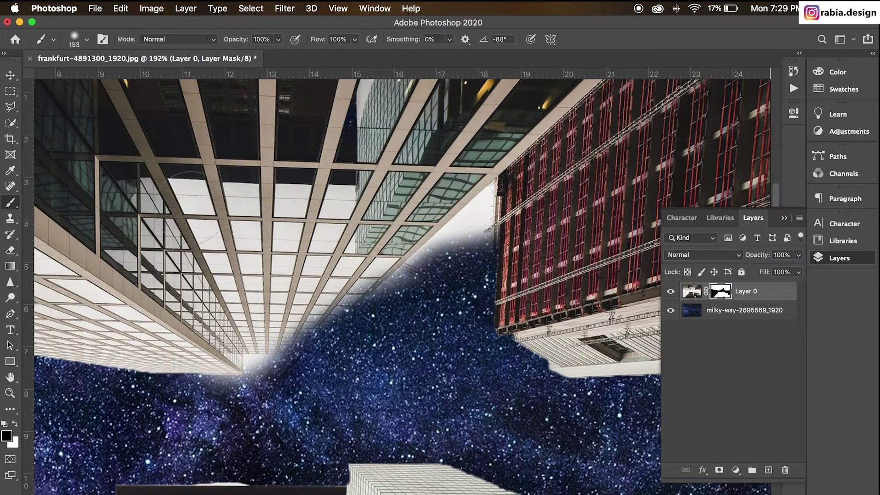
right_click(465, 220)
left_click_drag(552, 246, 533, 246)
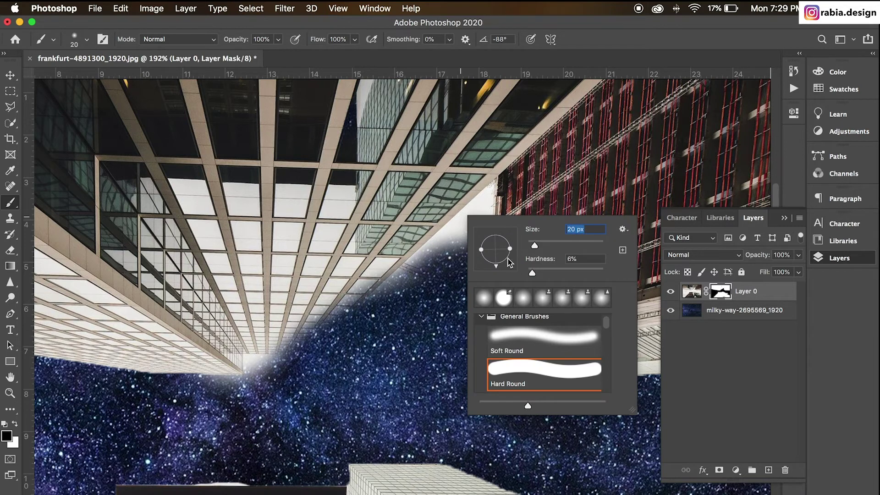
left_click(415, 294)
mouse_move(414, 294)
left_mouse_down()
mouse_move(395, 275)
mouse_move(385, 284)
left_mouse_up()
mouse_move(416, 251)
left_mouse_down()
mouse_move(487, 198)
mouse_move(490, 236)
mouse_move(451, 249)
mouse_move(459, 230)
mouse_move(410, 268)
mouse_move(378, 278)
left_mouse_up()
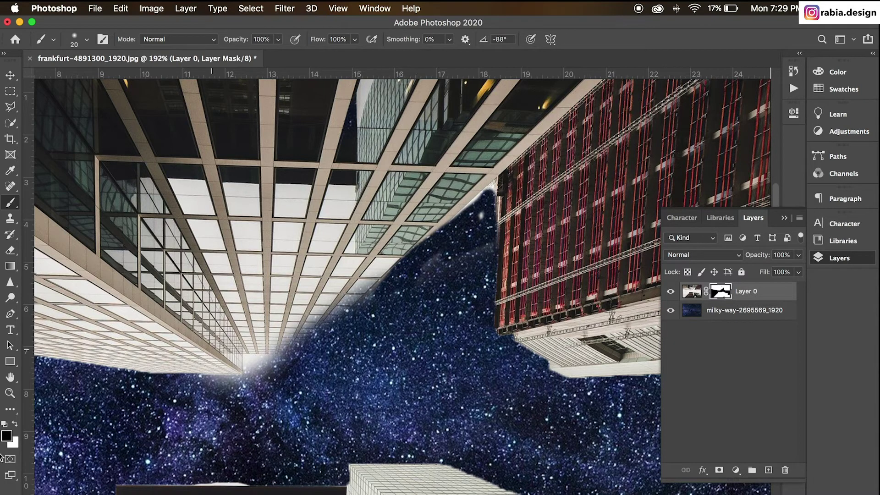
Refine the upper central building's lower edge by painting the facade back in with white and masking the bright patch at its tip with black.
left_click(16, 424)
mouse_move(243, 363)
left_mouse_down()
mouse_move(385, 268)
mouse_move(341, 314)
mouse_move(257, 366)
left_mouse_up()
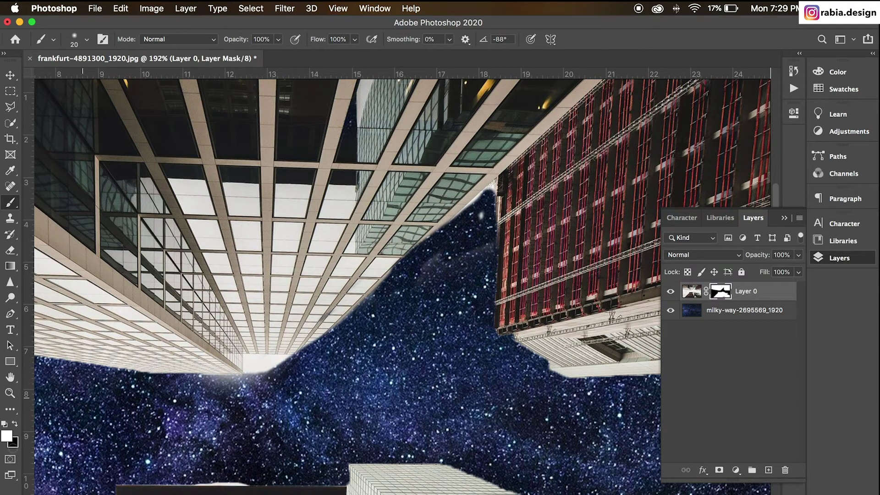
left_click(15, 423)
mouse_move(250, 363)
left_mouse_down()
mouse_move(250, 373)
mouse_move(253, 363)
mouse_move(286, 361)
mouse_move(247, 378)
left_mouse_up()
key("z")
left_click_drag(320, 407, 245, 422)
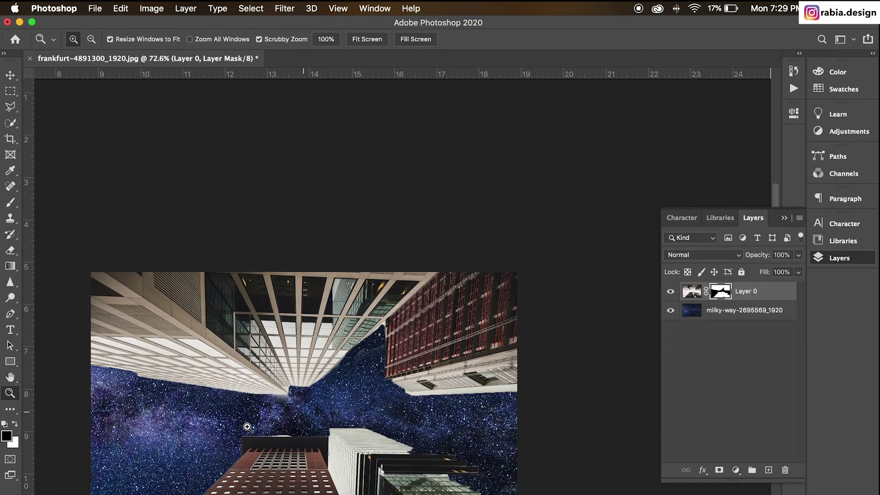
key("b")
key("z")
left_click_drag(534, 294, 538, 297)
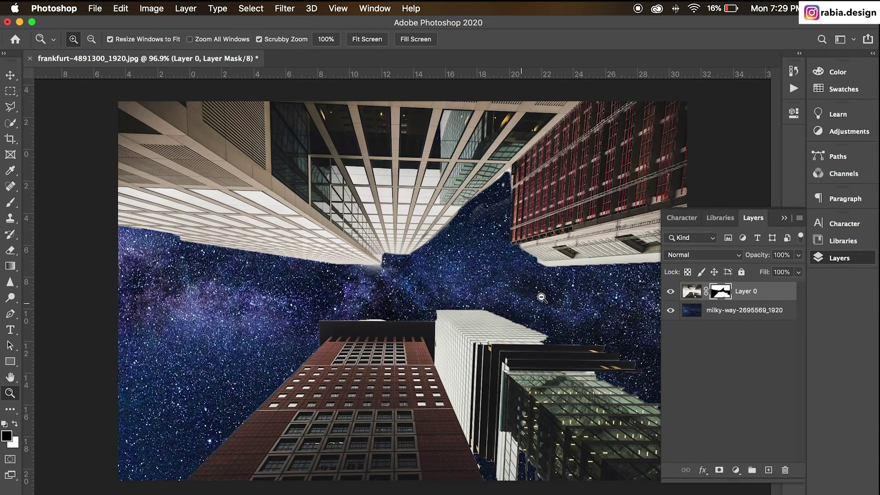
key("b")
key("v")
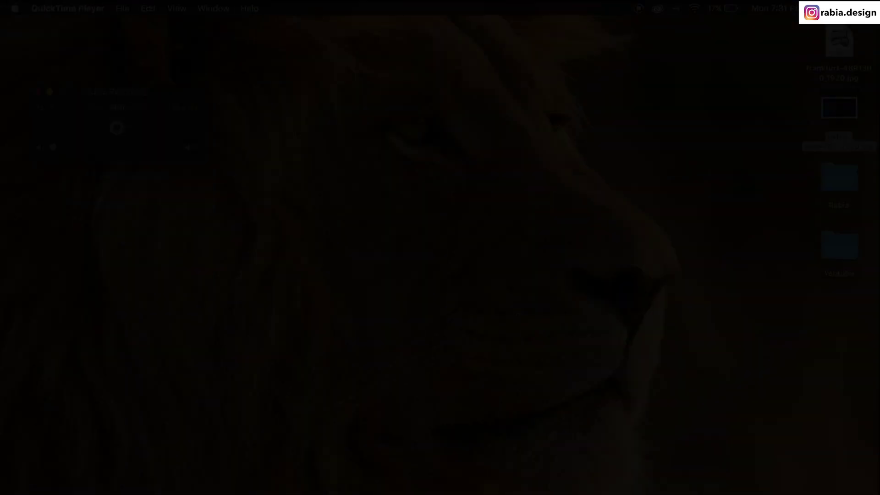
left_click(116, 128)
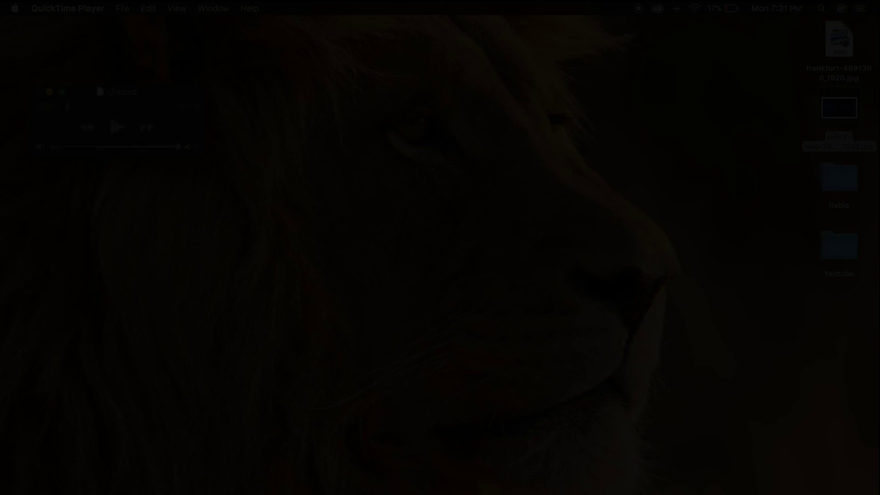